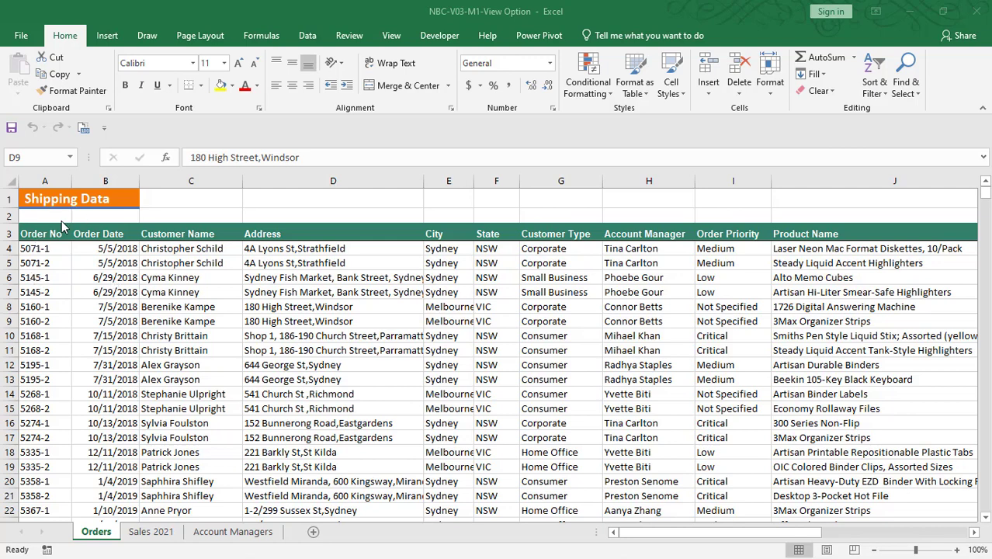
# - Create a new blank workbook from the File > New page
pyautogui.click(24, 39)
pyautogui.click(22, 37)
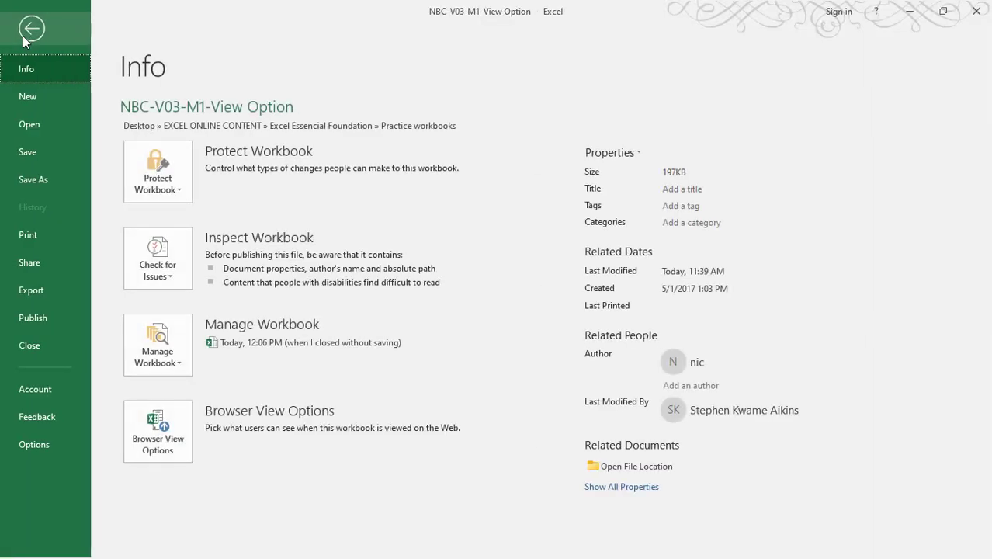
pyautogui.click(30, 98)
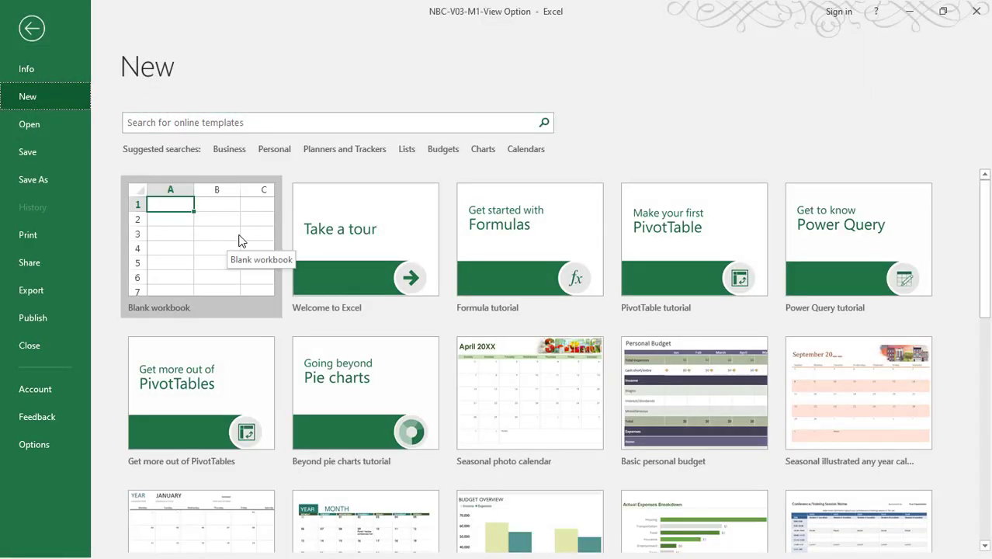
pyautogui.click(235, 239)
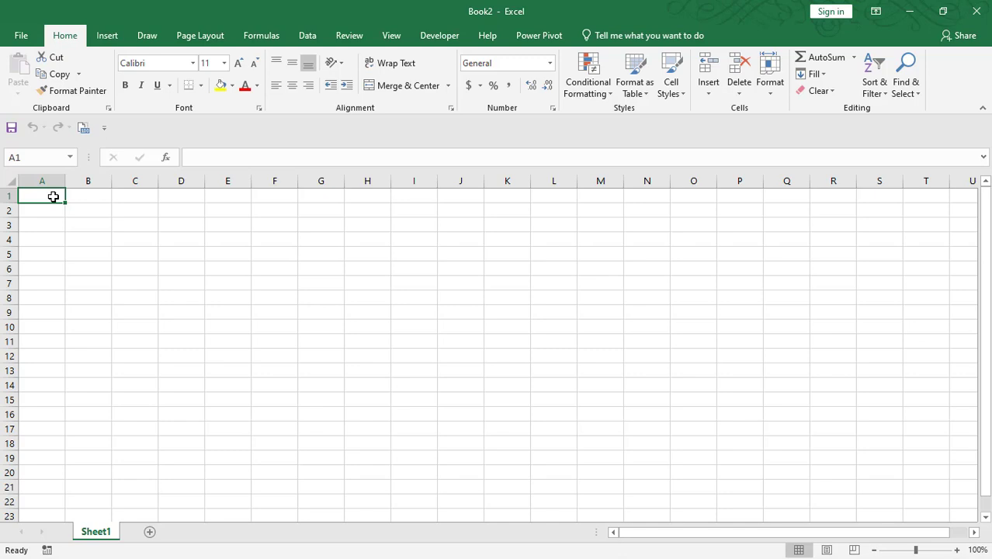
# - Enter the heading EXPENSES in cell A1, fixing the typo, and move down to A4
pyautogui.write('EX')
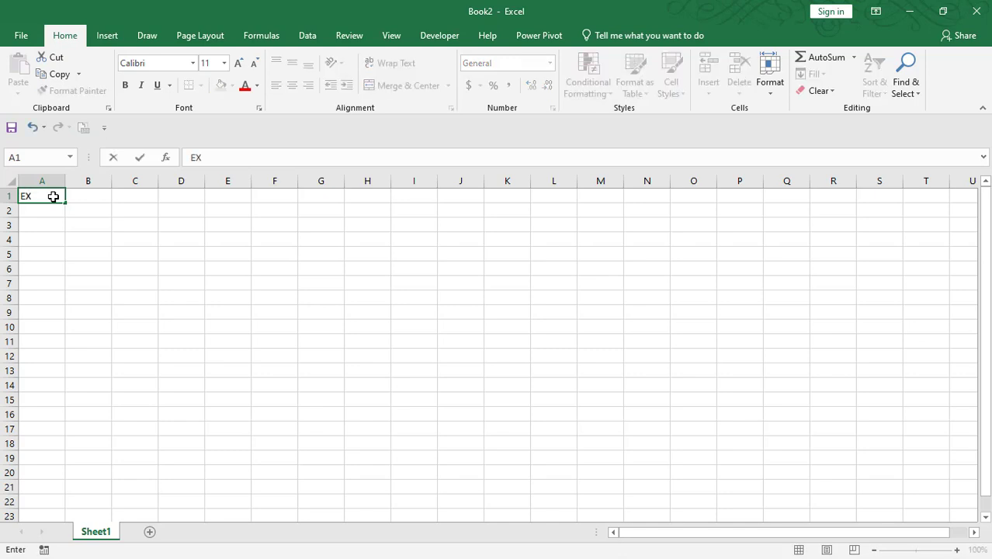
pyautogui.write('PENSEN')
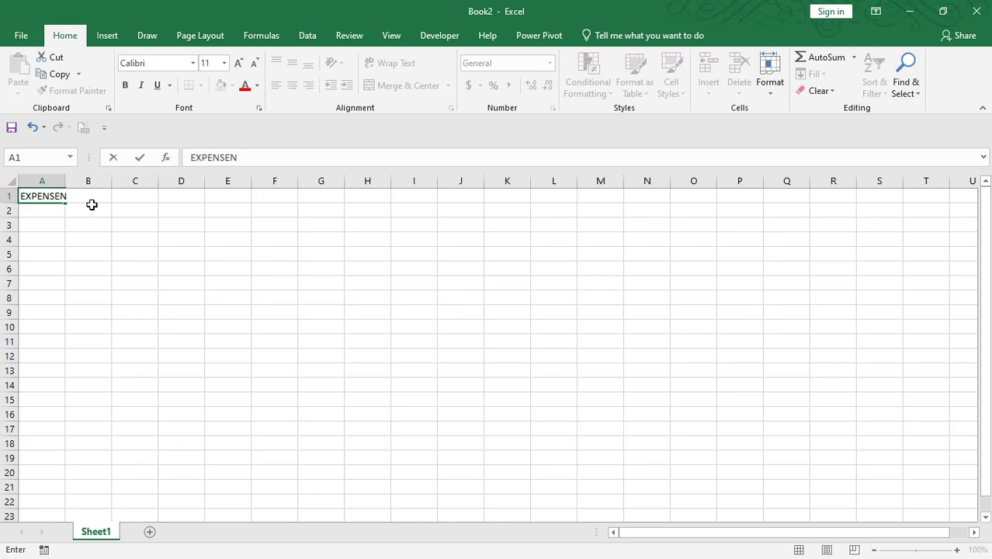
pyautogui.press('BackSpace')
pyautogui.write('S')
pyautogui.press('Return')
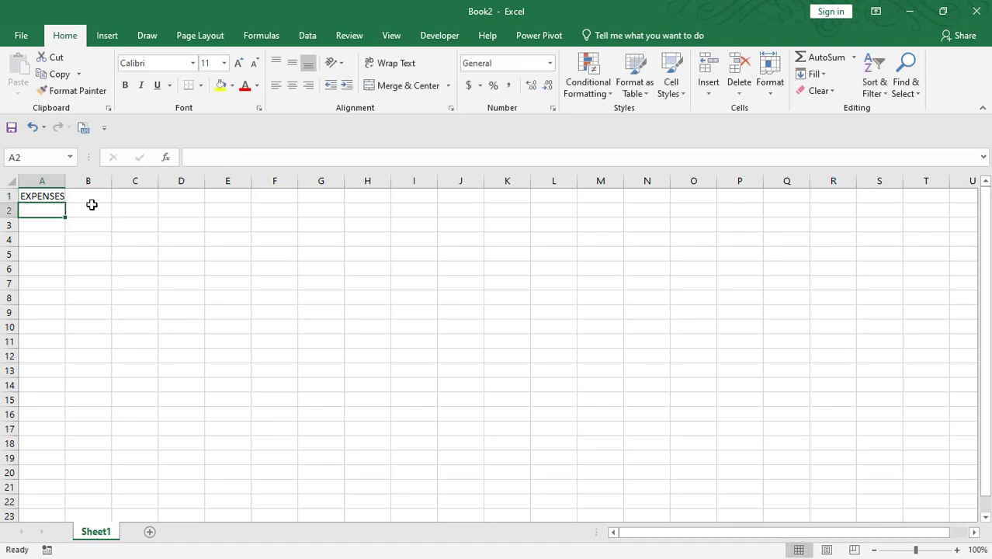
pyautogui.press('Return')
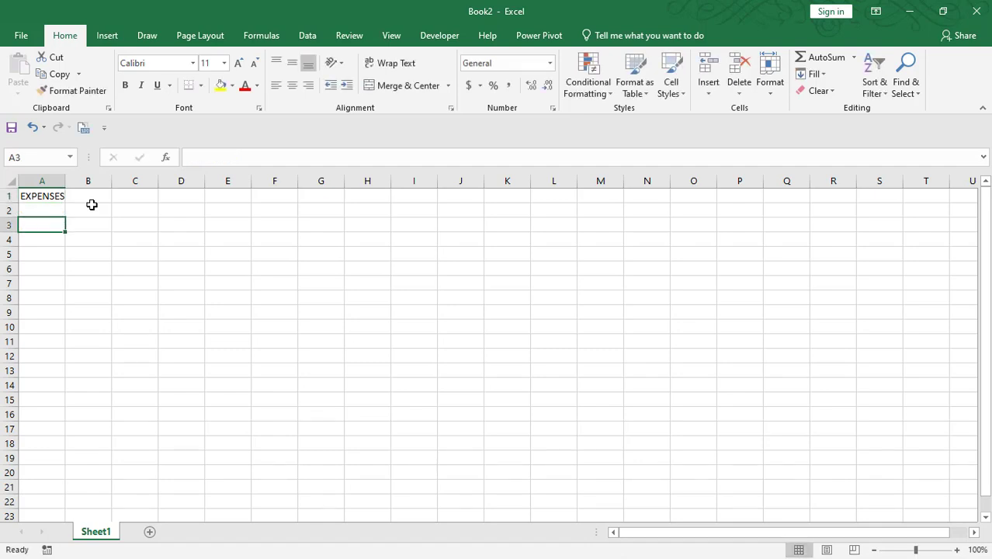
pyautogui.press('Return')
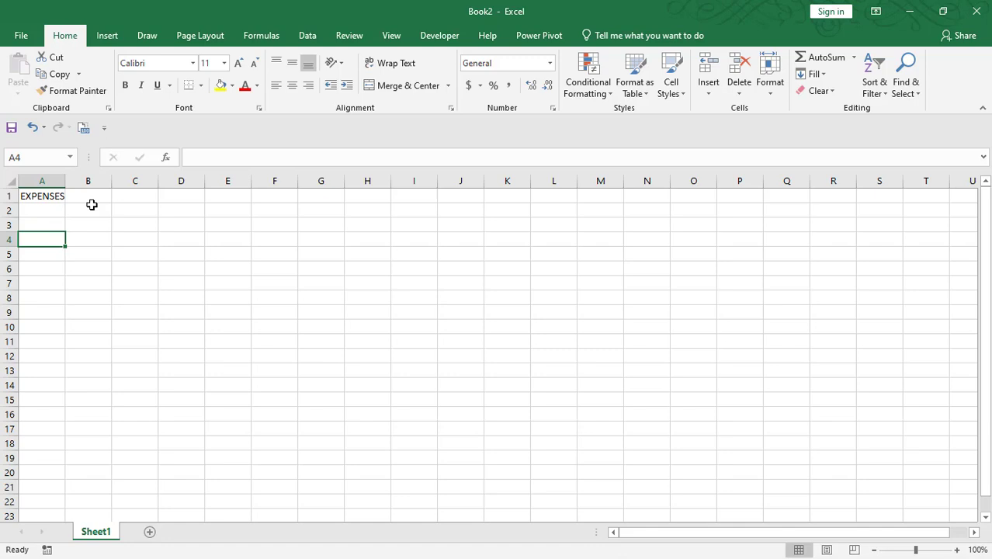
# - Enter the labels Transport, Break Fask, Lunch and Accommodation in cells A4 through A7
pyautogui.write('Tr')
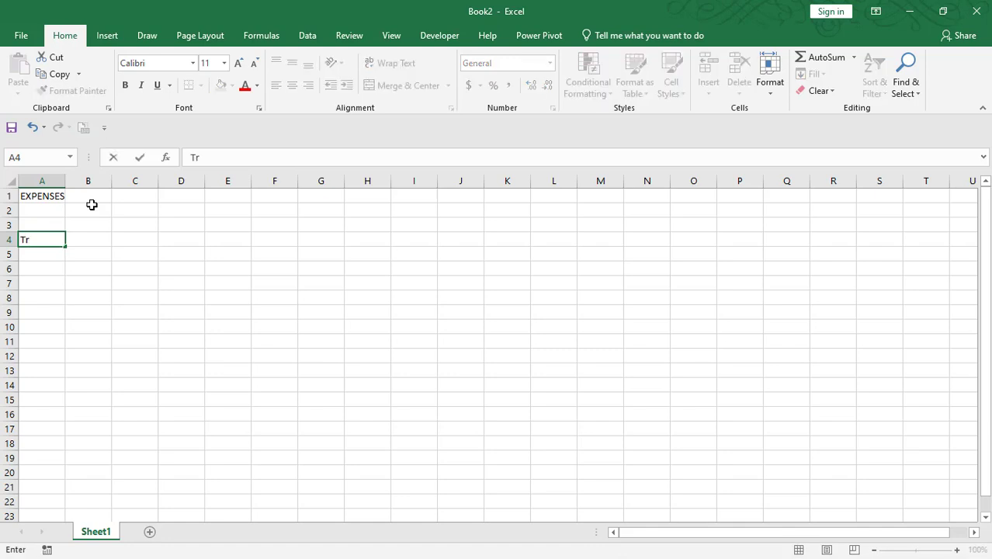
pyautogui.write('ansport')
pyautogui.press('Return')
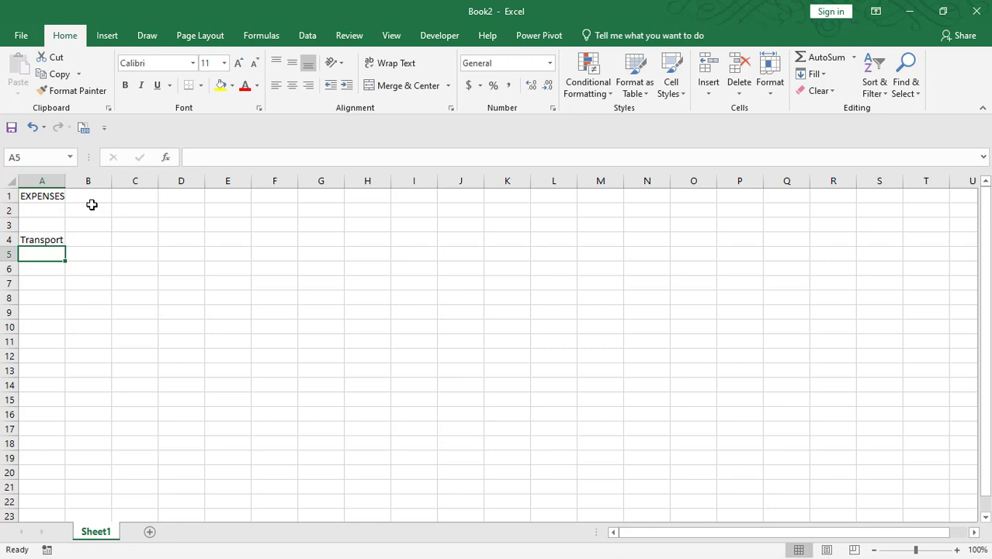
pyautogui.write('Brea')
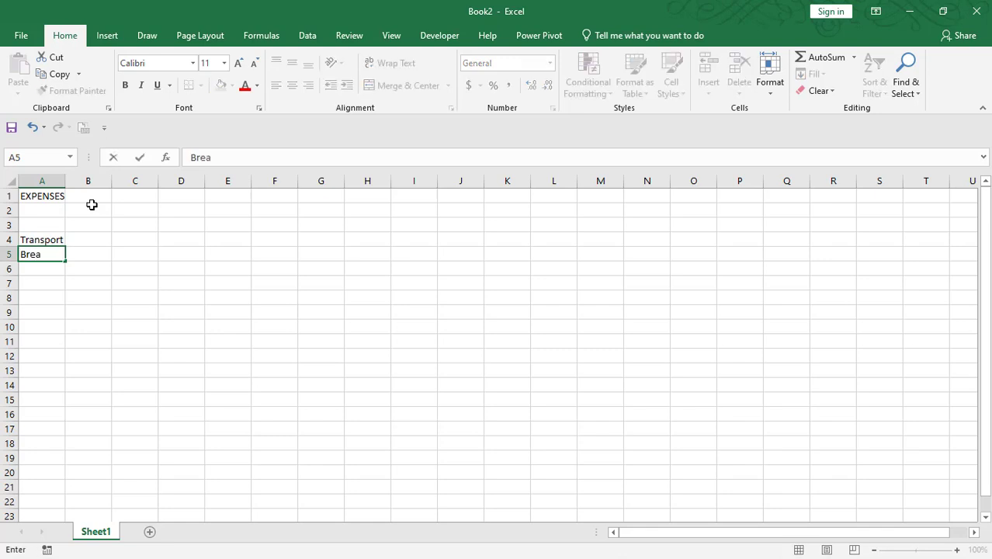
pyautogui.write('k Fask')
pyautogui.press('Return')
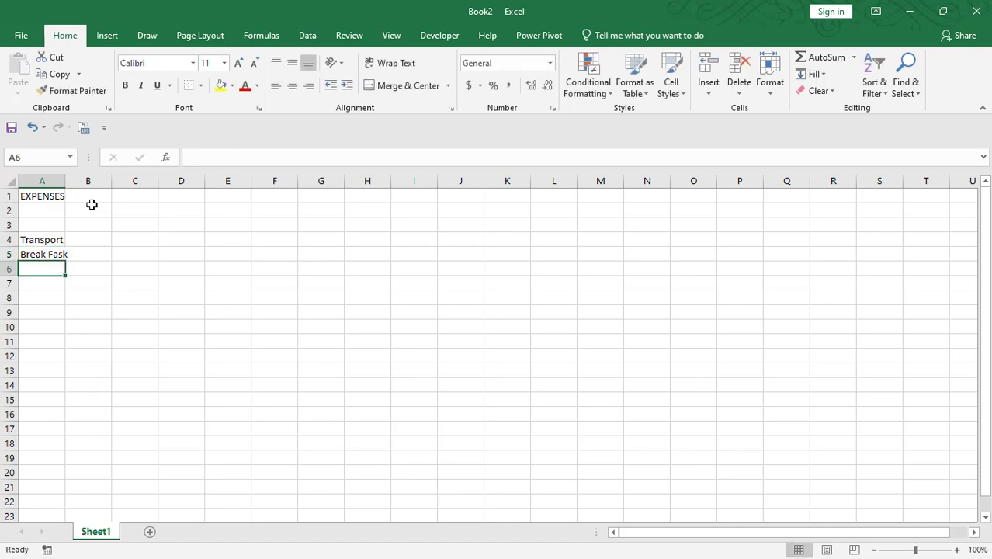
pyautogui.write('L')
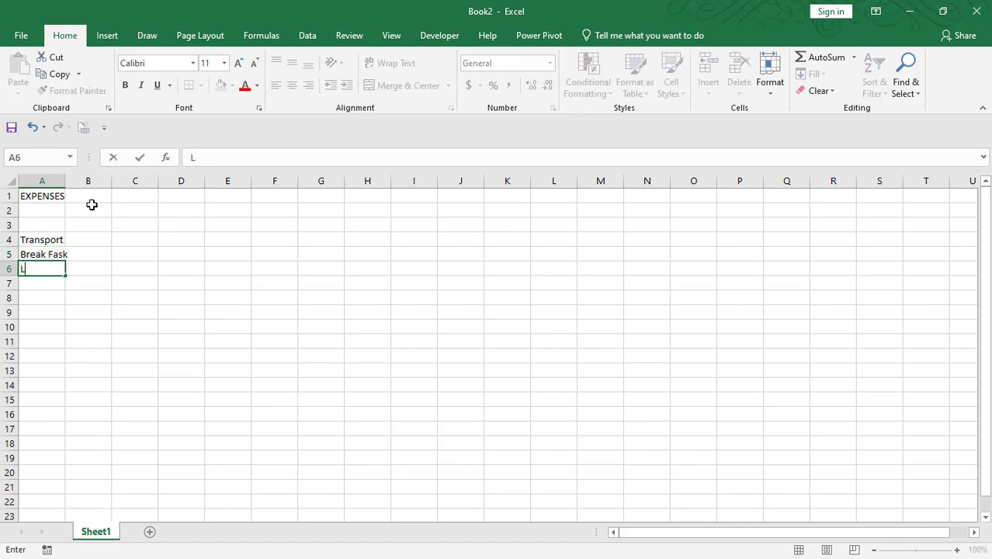
pyautogui.write('unch')
pyautogui.press('Return')
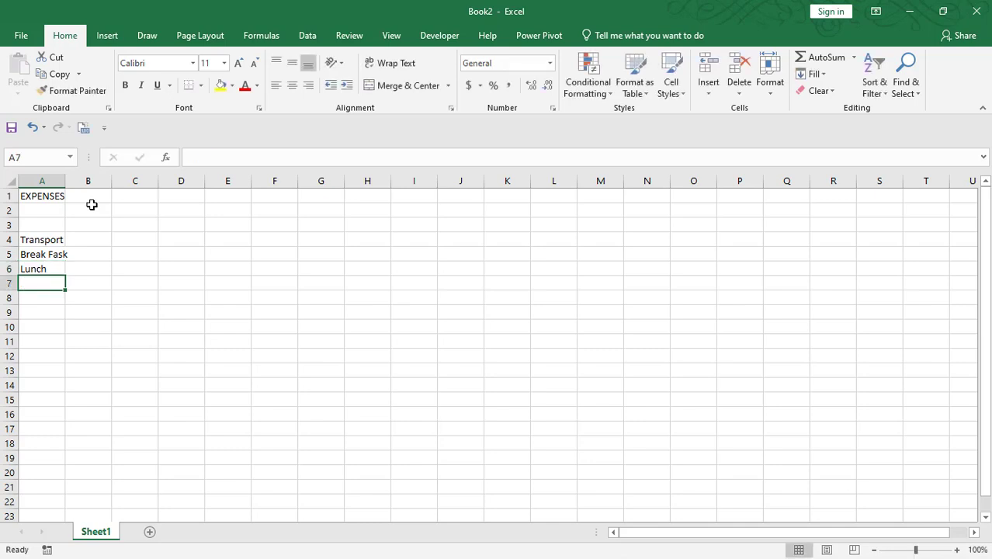
pyautogui.write('Accomda')
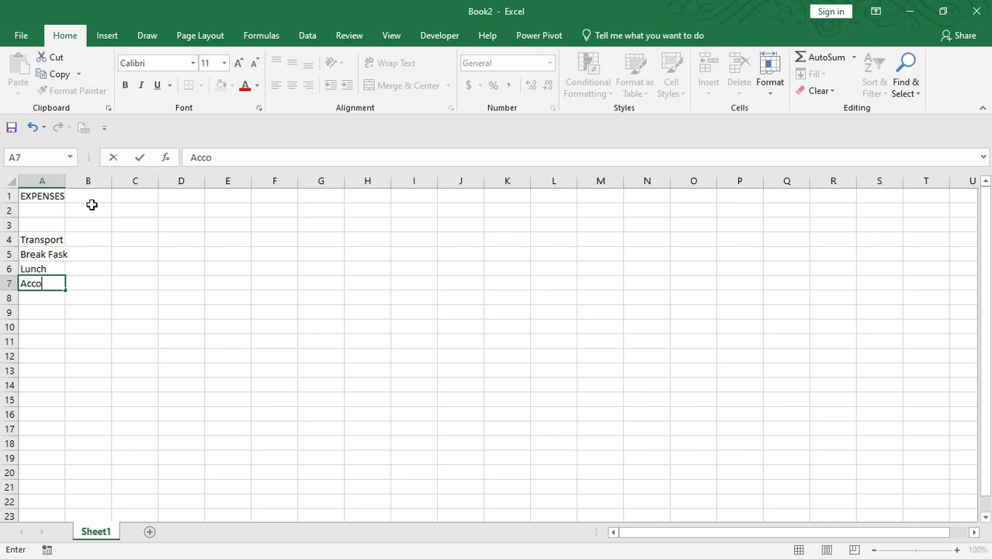
pyautogui.press('BackSpace')
pyautogui.press('BackSpace')
pyautogui.write('modation')
pyautogui.press('Return')
pyautogui.click(104, 239)
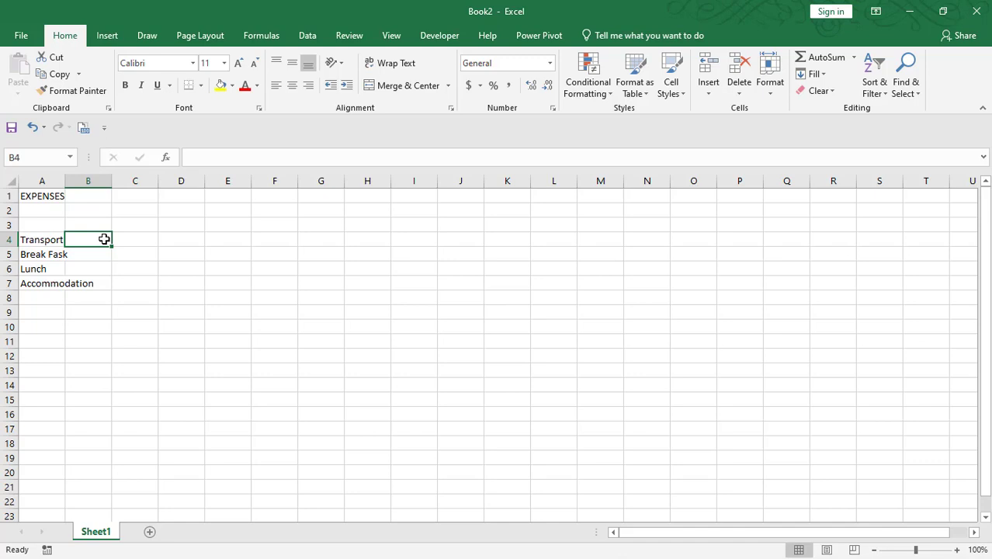
# - Enter the amounts 300, 60, 80 and 300 in cells B4 through B7
pyautogui.write('300')
pyautogui.press('Return')
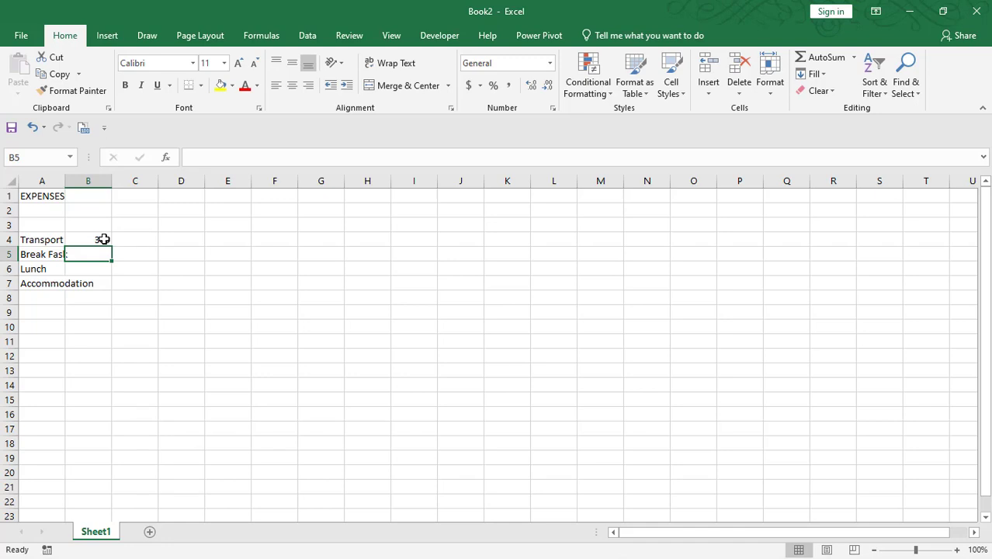
pyautogui.write('15')
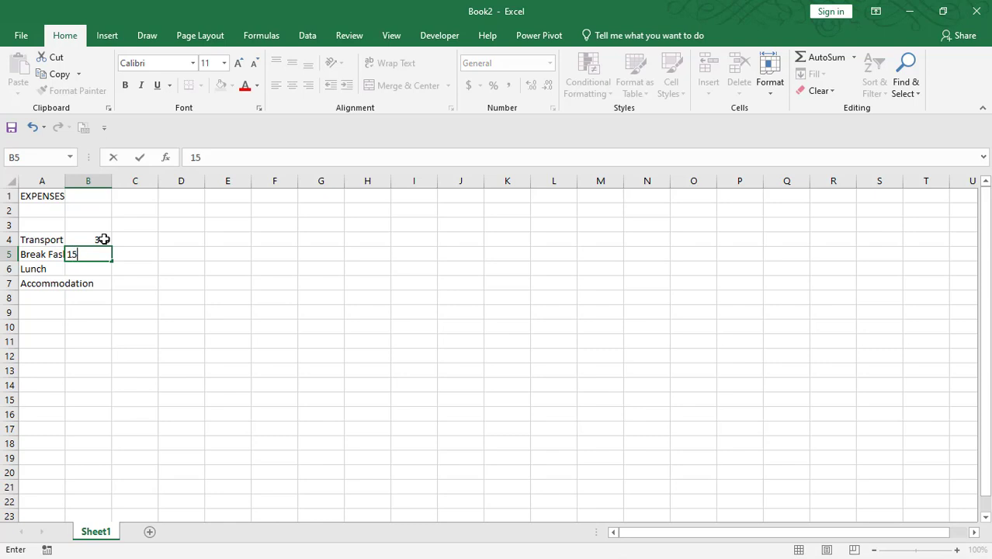
pyautogui.press('BackSpace')
pyautogui.press('BackSpace')
pyautogui.write('60')
pyautogui.press('Return')
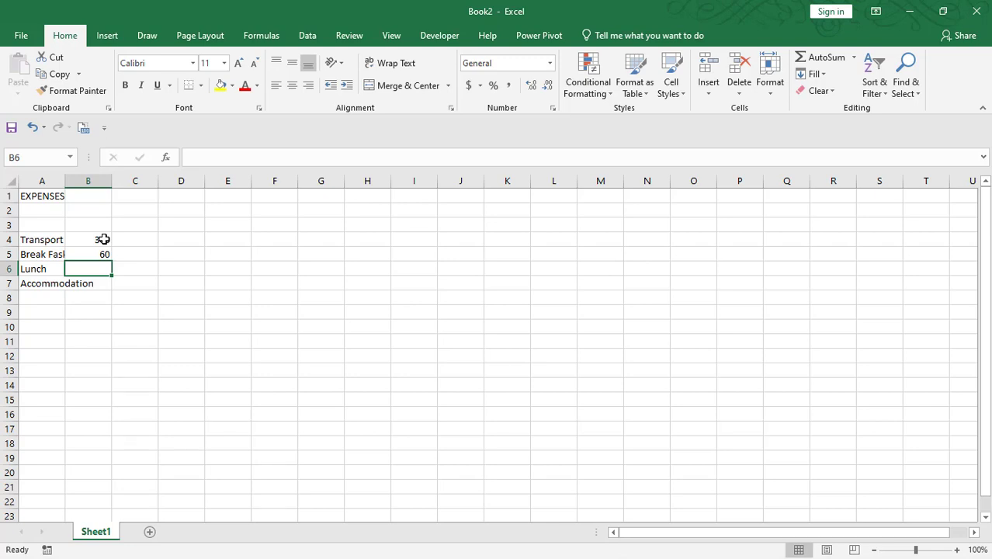
pyautogui.write('80')
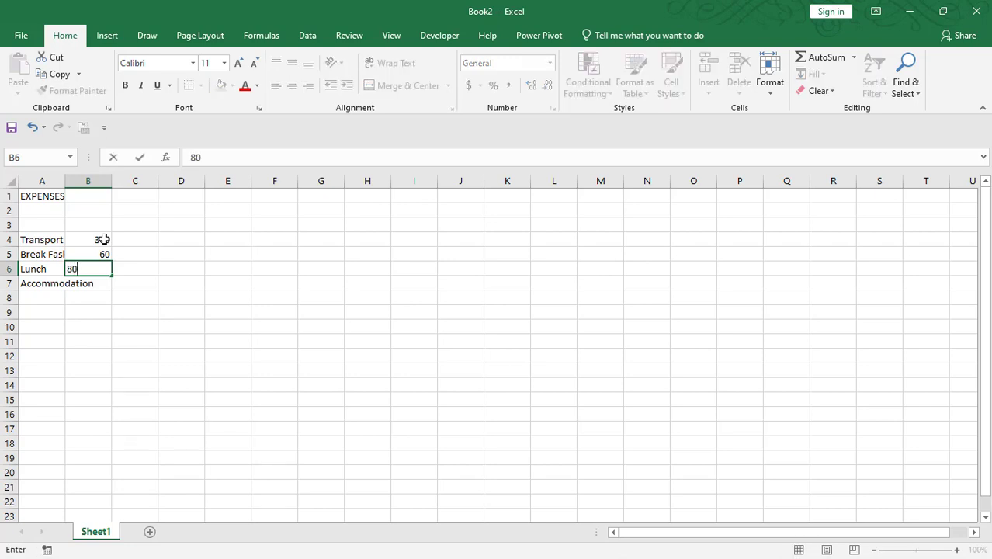
pyautogui.press('Return')
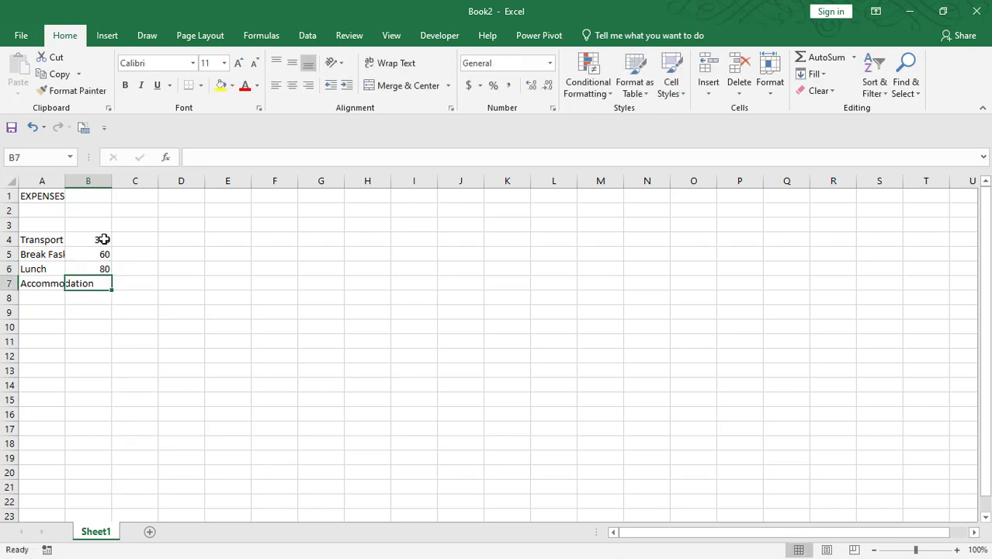
pyautogui.write('300')
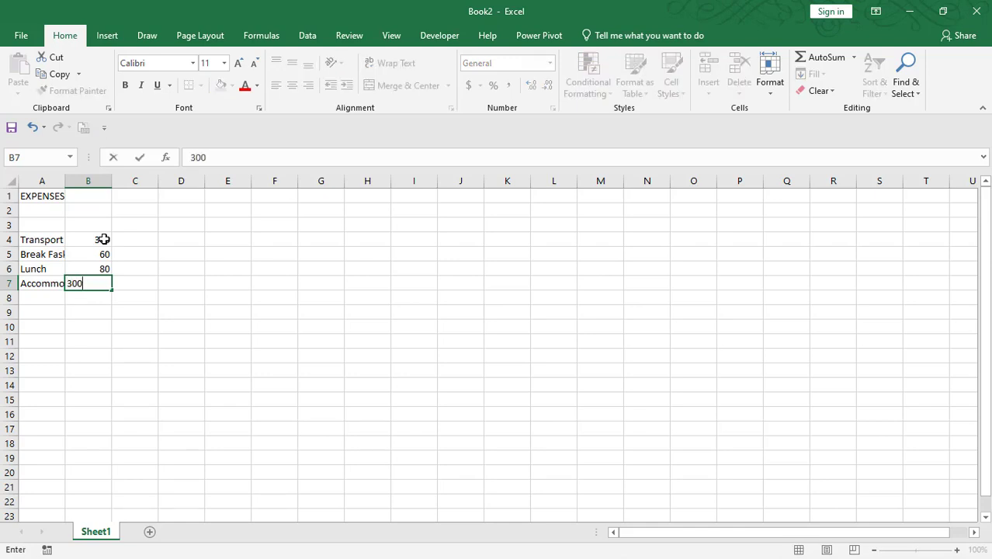
pyautogui.press('Return')
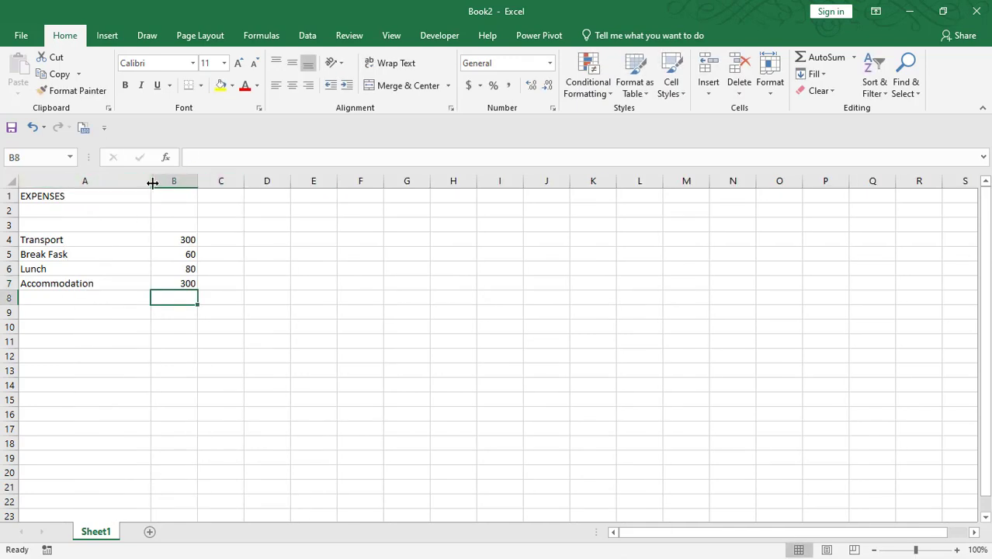
# - Drag column A's border narrower to fit the expense labels, then select cell B8
pyautogui.moveTo(152, 183); pyautogui.dragTo(122, 179)
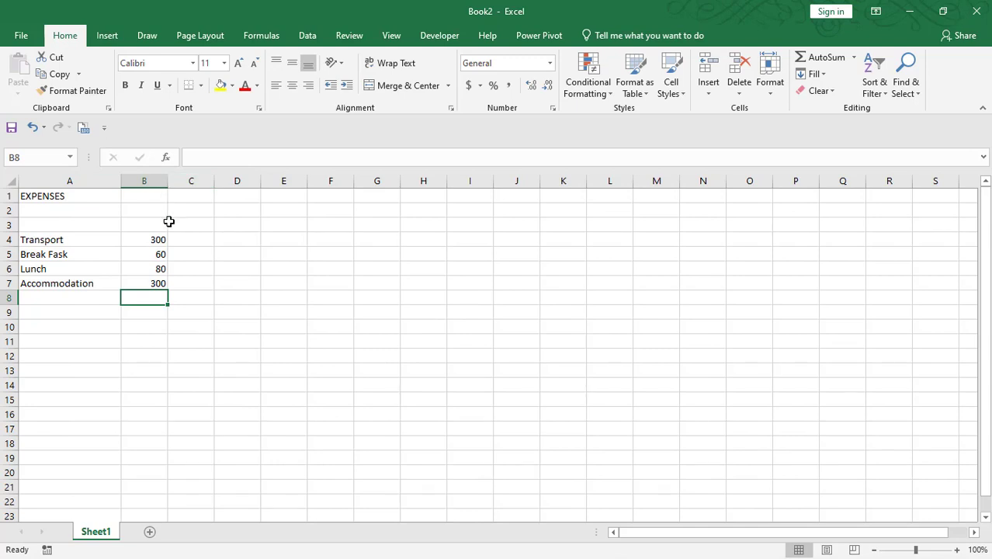
pyautogui.click(45, 242)
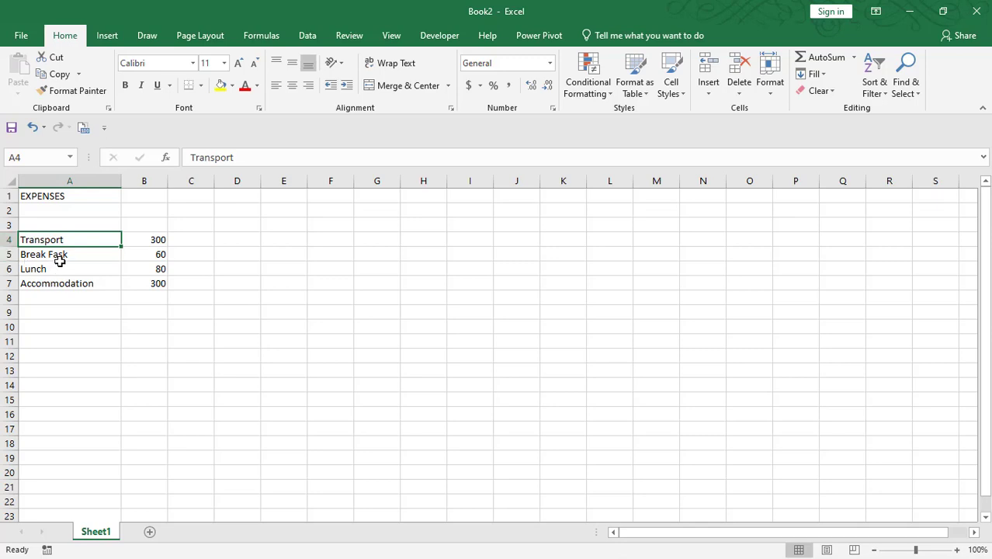
pyautogui.click(141, 235)
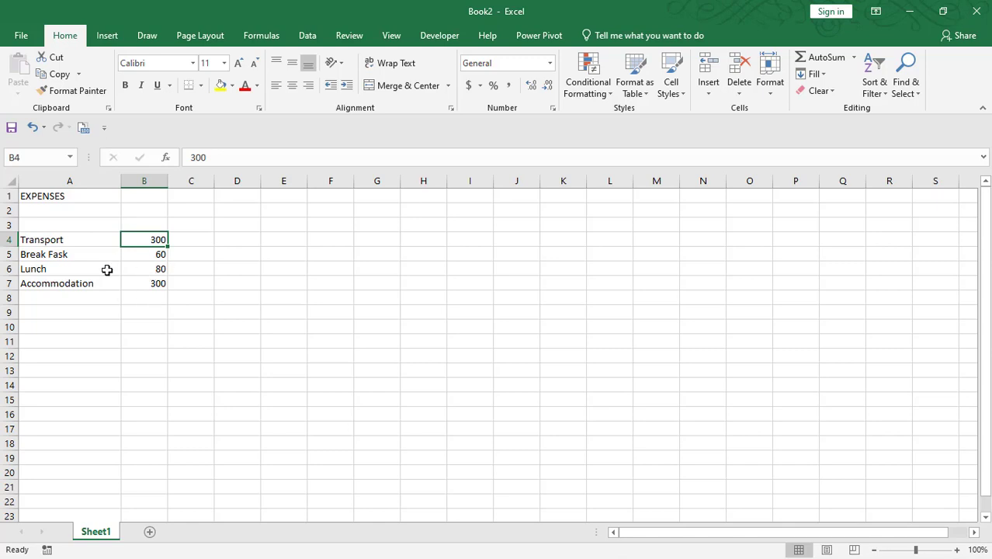
pyautogui.click(147, 302)
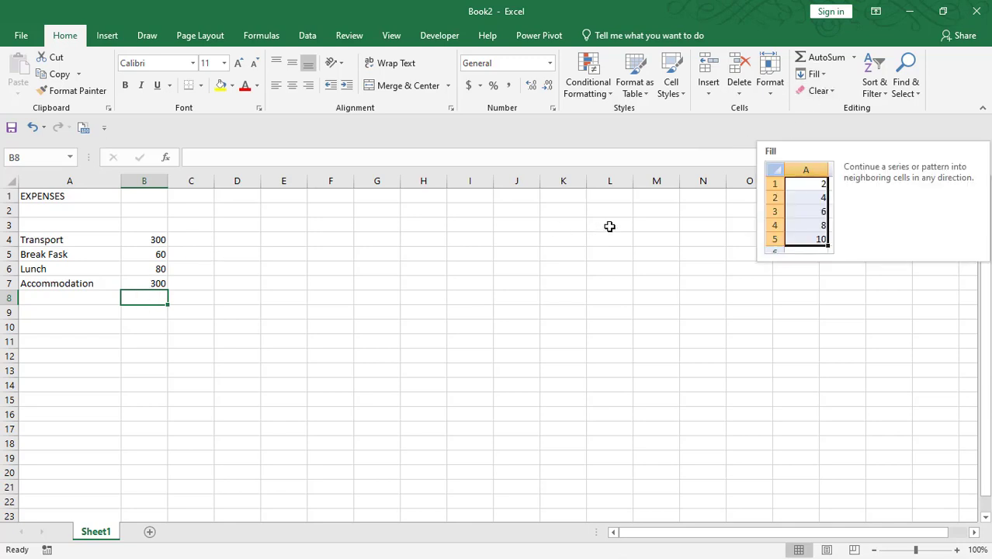
# - AutoSum B4:B7 into cell B8, giving =SUM(B4:B7) with a total of 740
pyautogui.click(820, 60)
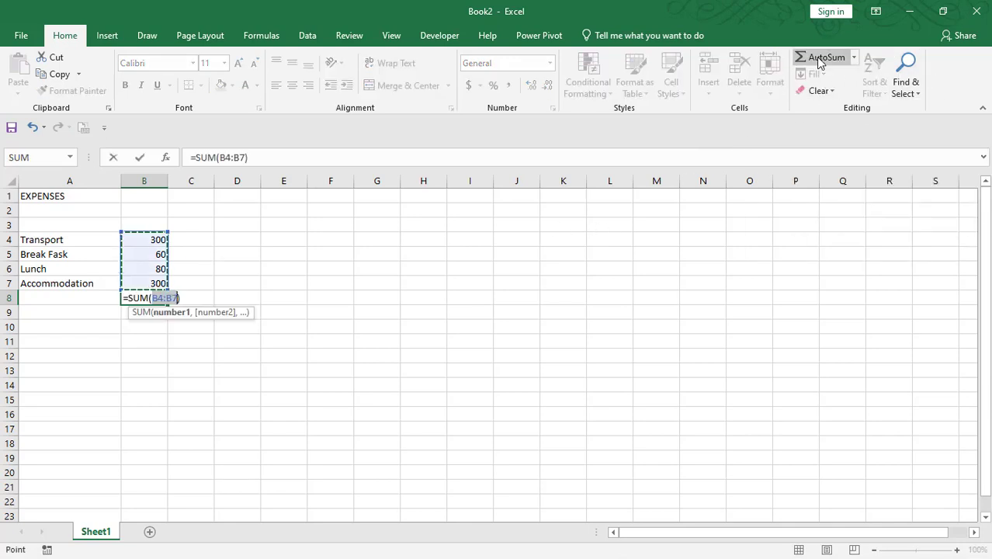
pyautogui.press('Return')
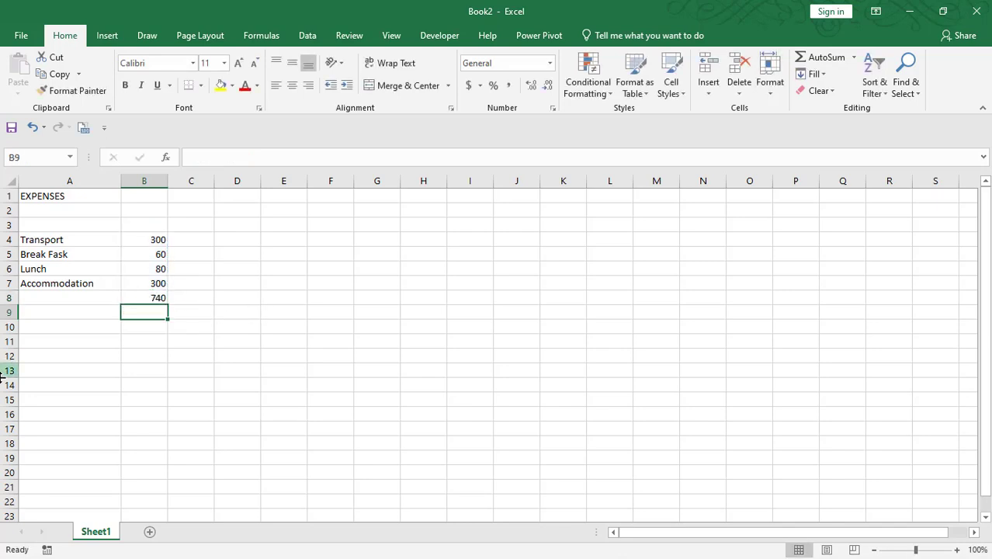
pyautogui.click(146, 295)
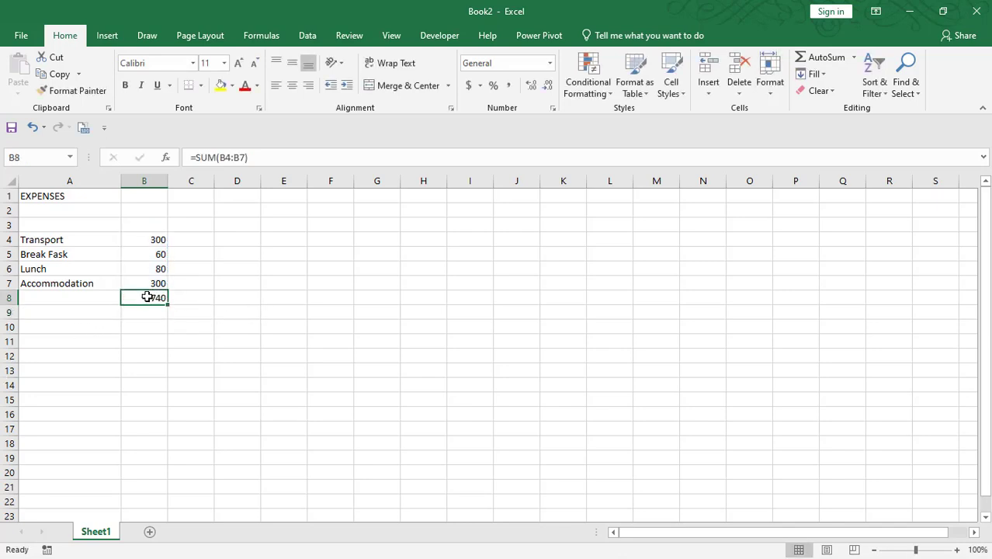
# - Apply a Top and Double Bottom Border to the 740 total in B8
pyautogui.click(200, 85)
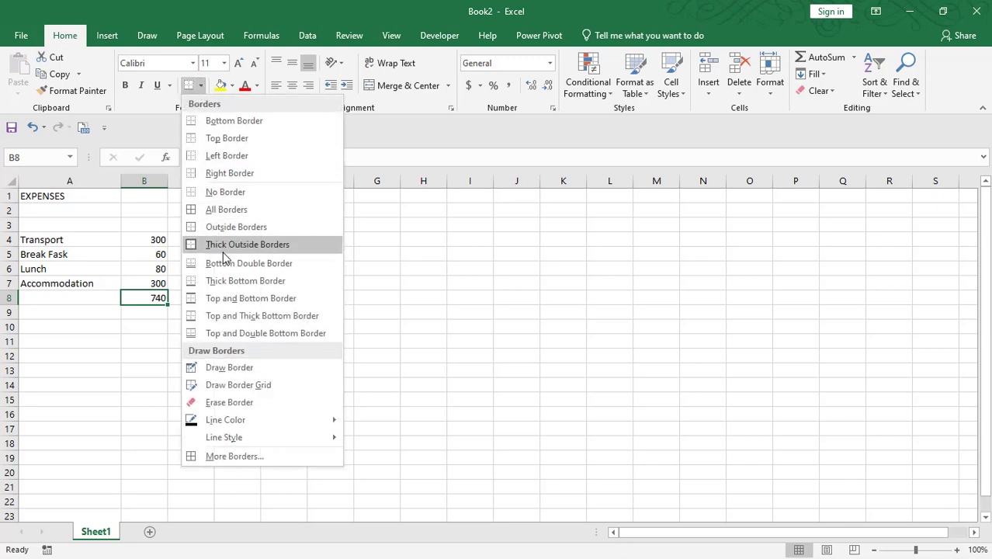
pyautogui.click(242, 331)
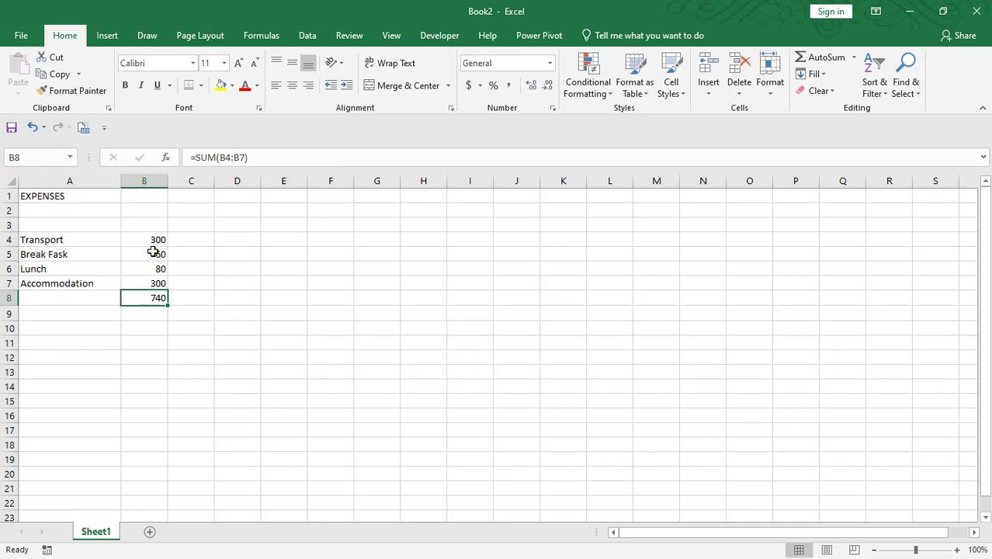
pyautogui.click(144, 252)
pyautogui.click(157, 242)
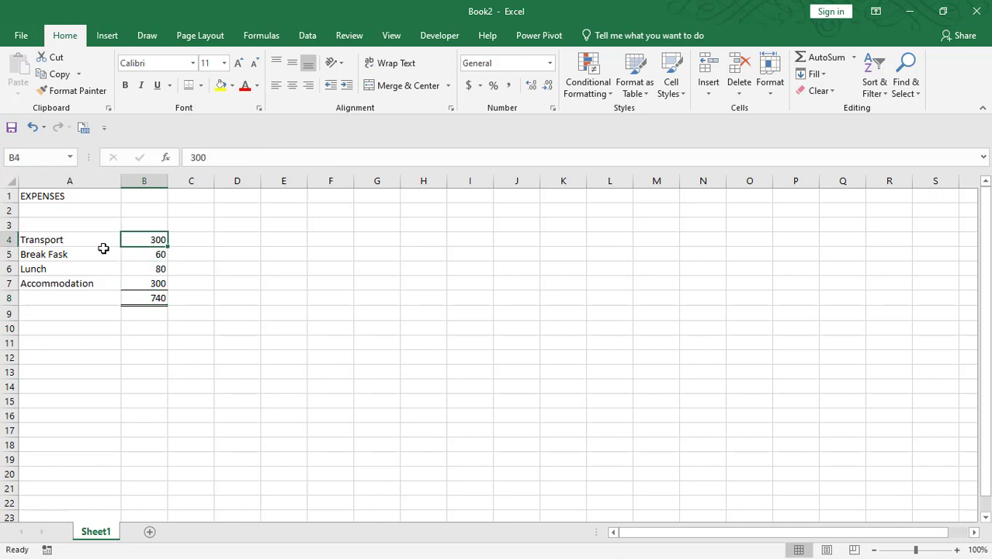
pyautogui.hotkey('ctrl', 'Home')
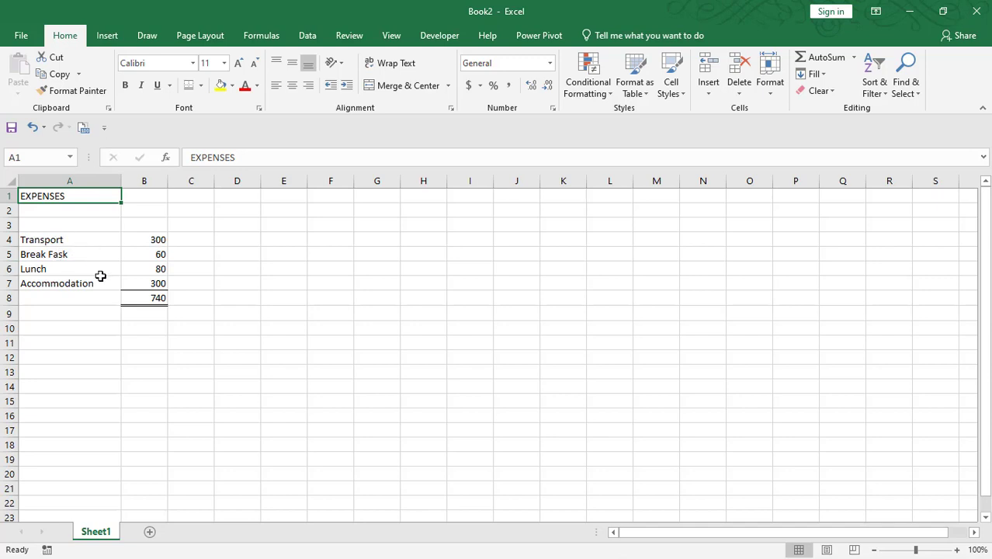
pyautogui.click(74, 239)
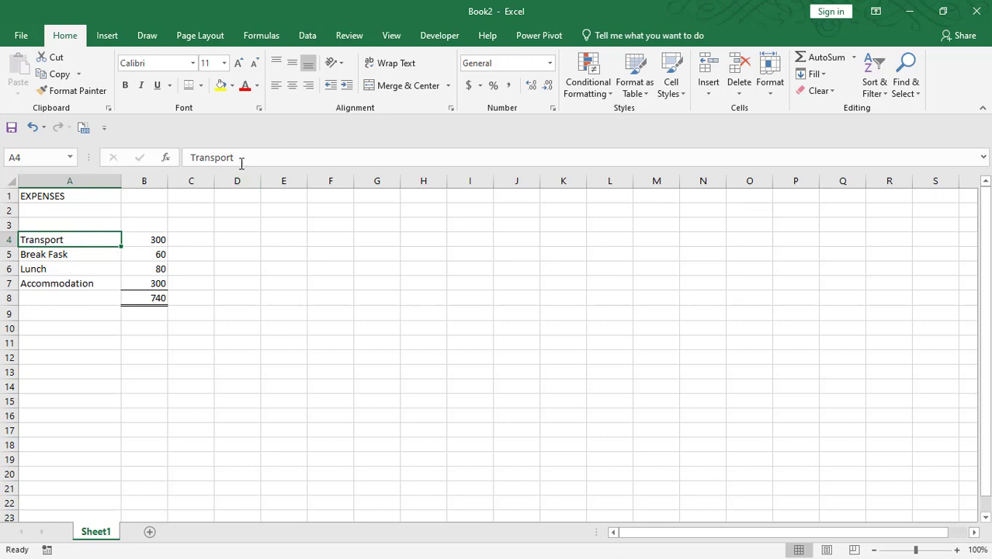
# - Edit the A4 label from Transport to Transportion
pyautogui.click(251, 157)
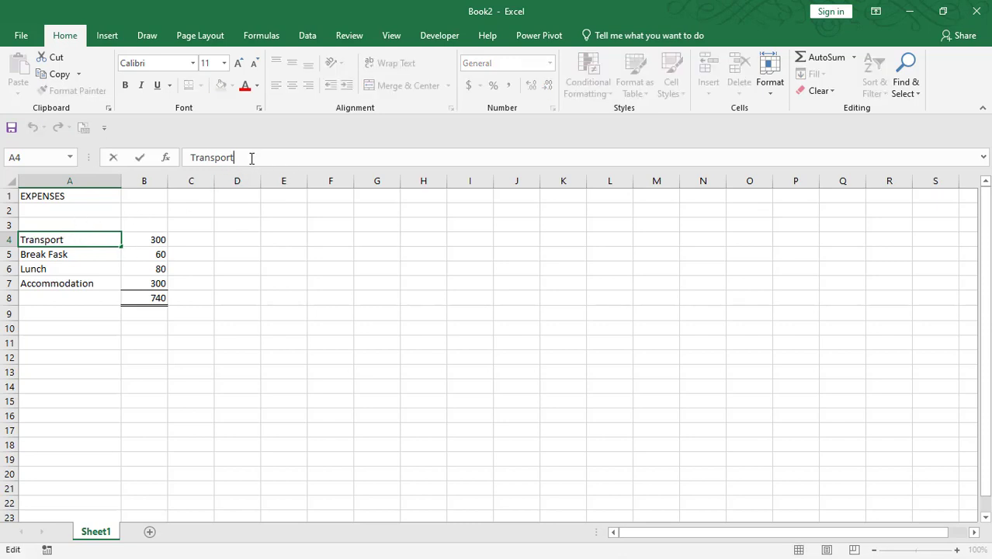
pyautogui.write('ion')
pyautogui.press('Return')
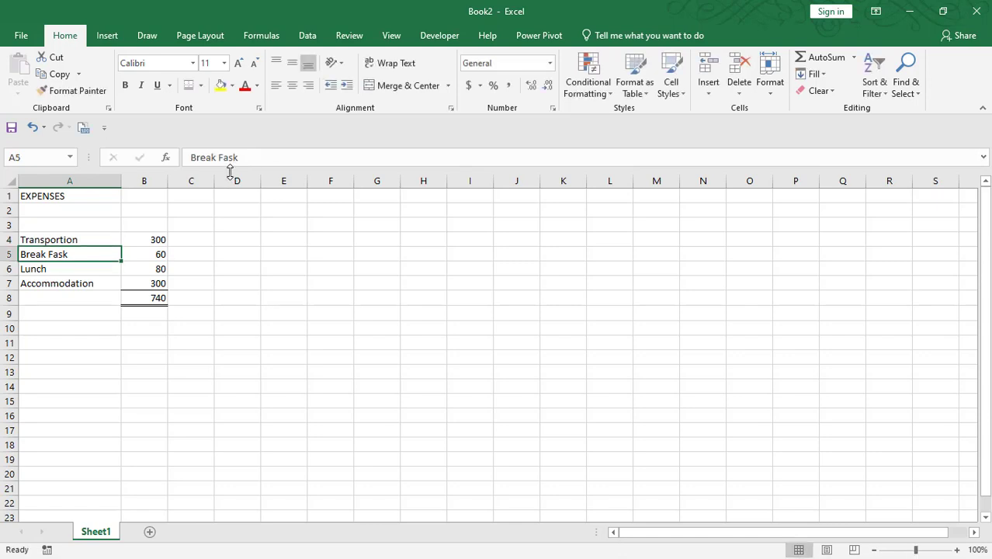
pyautogui.doubleClick(91, 240)
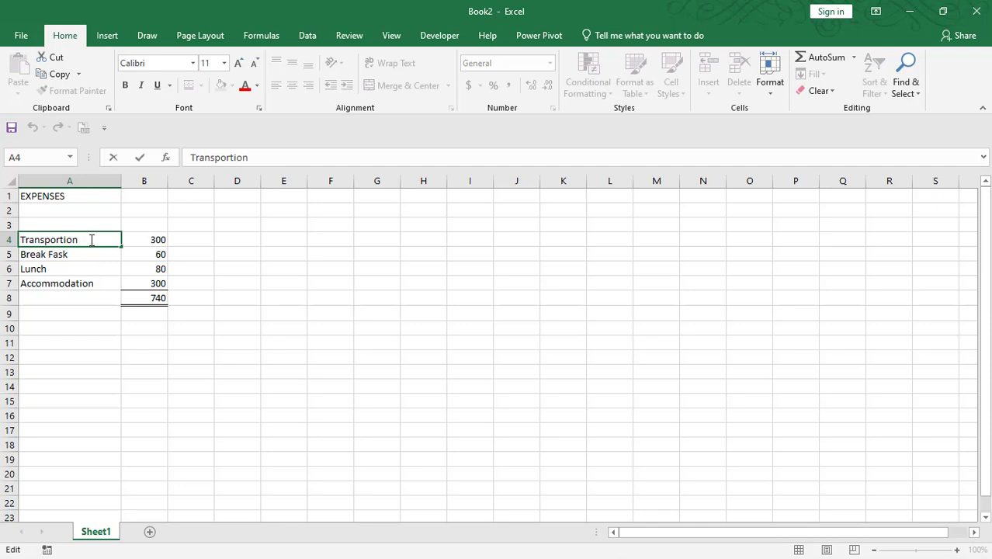
pyautogui.press('BackSpace')
pyautogui.press('BackSpace')
pyautogui.write('io')
pyautogui.press('Return')
pyautogui.press('Return')
# - Change the Transportion amount in B4 to 350, updating the total to 790
pyautogui.click(148, 248)
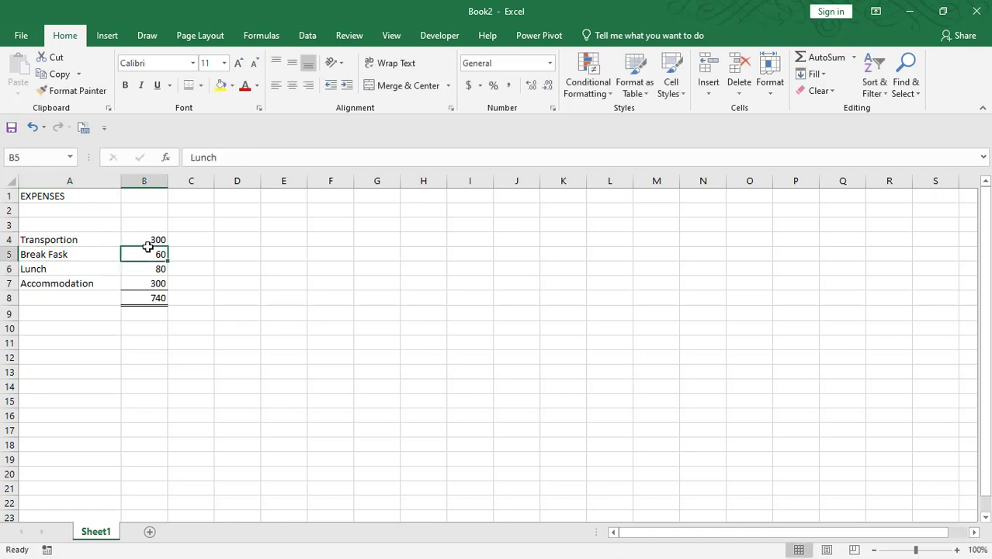
pyautogui.click(154, 240)
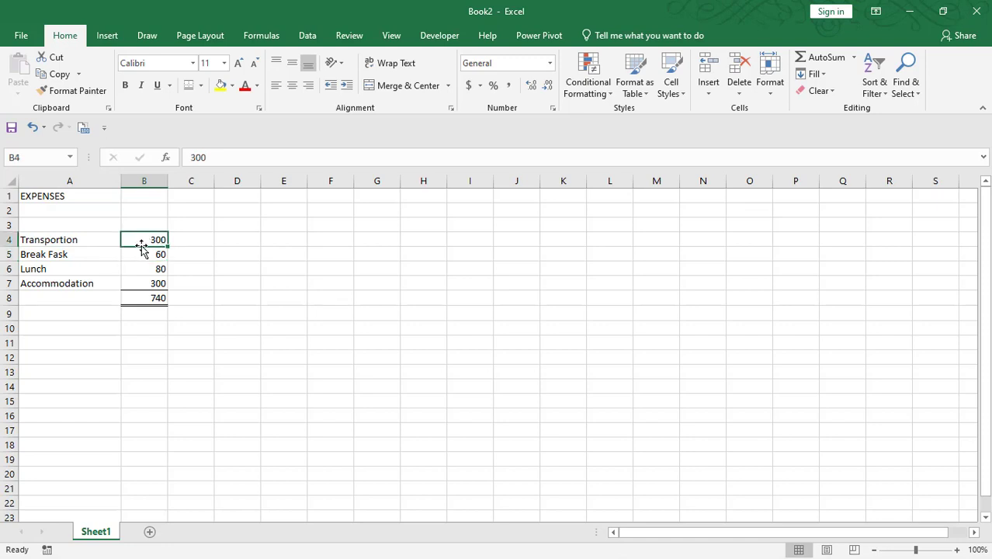
pyautogui.write('350')
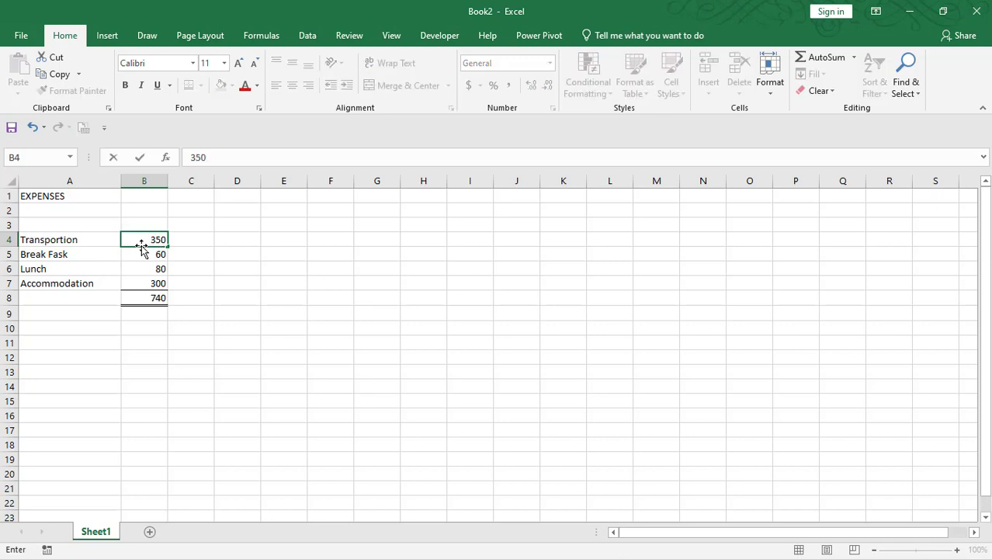
pyautogui.press('Return')
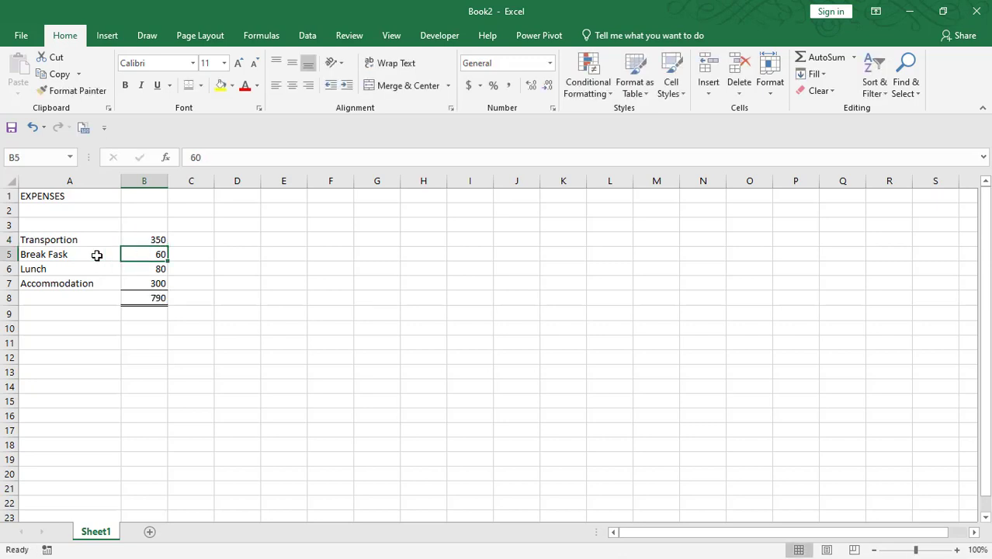
pyautogui.click(154, 284)
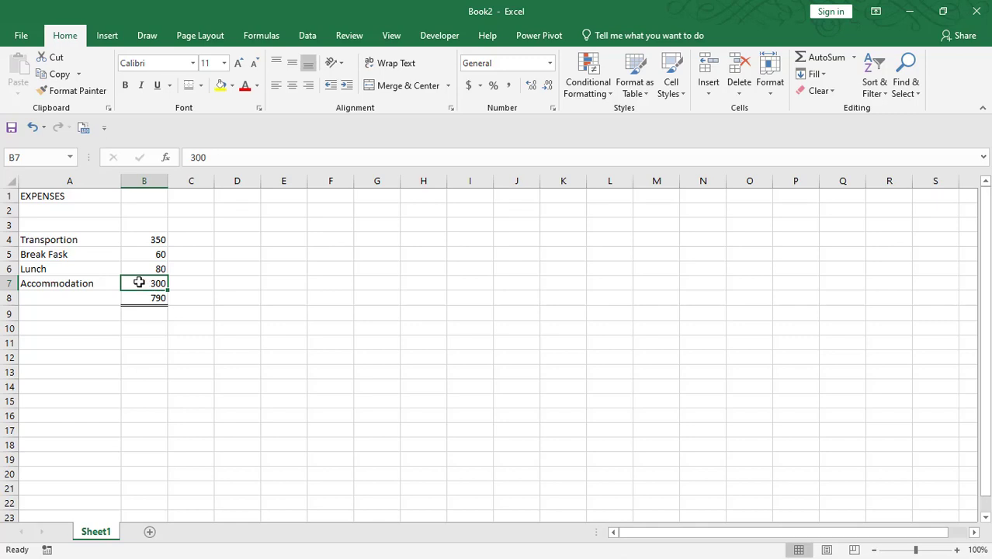
pyautogui.click(149, 250)
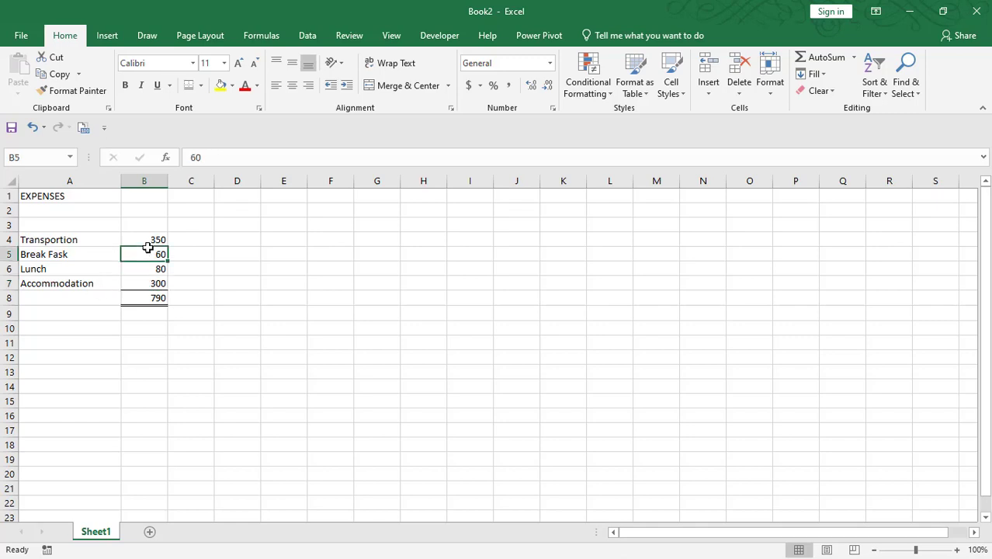
pyautogui.click(88, 284)
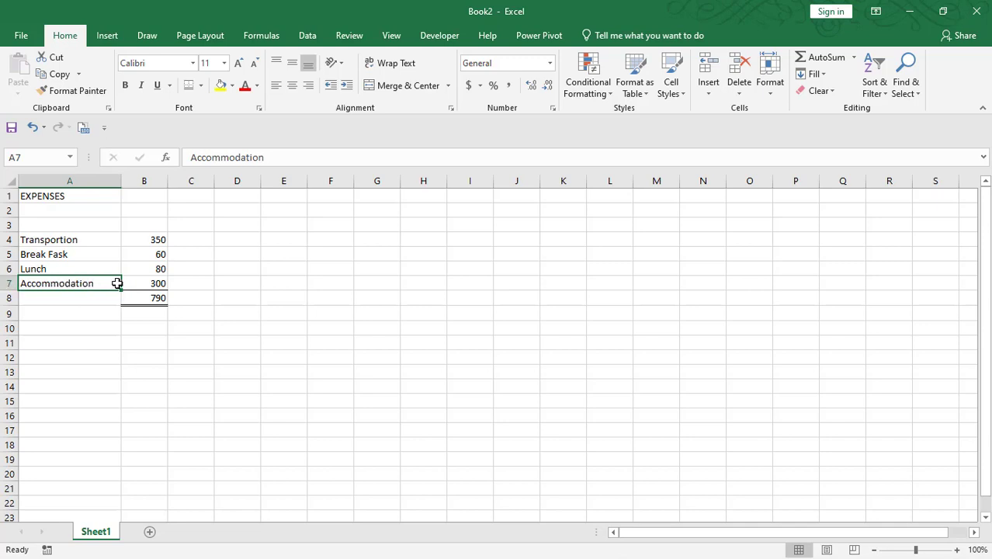
pyautogui.moveTo(123, 284); pyautogui.dragTo(154, 288)
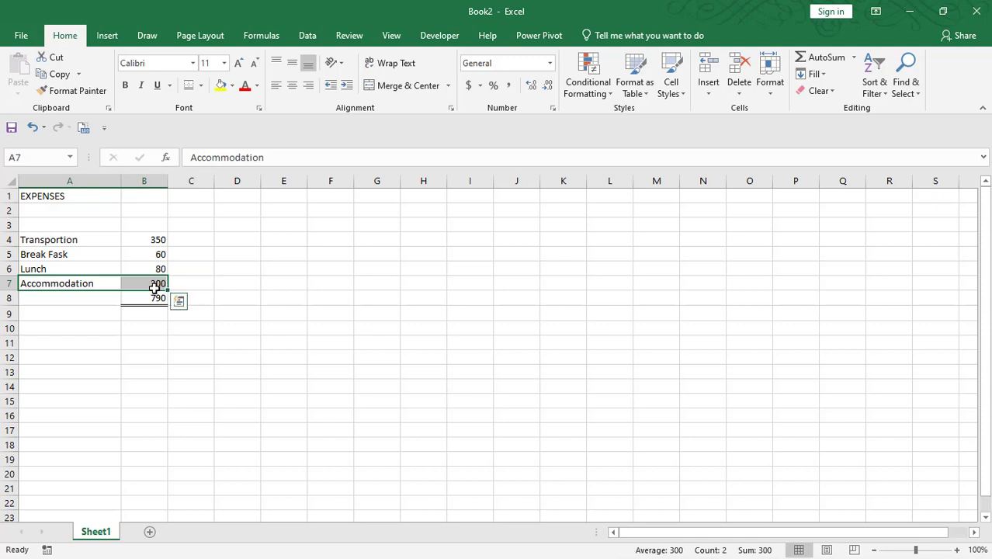
pyautogui.press('Delete')
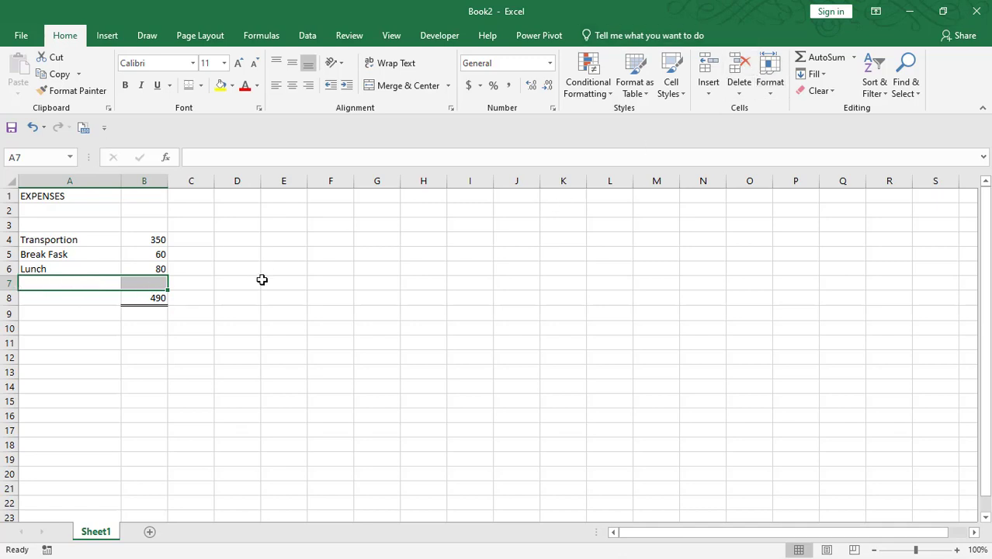
pyautogui.hotkey('ctrl', 'z')
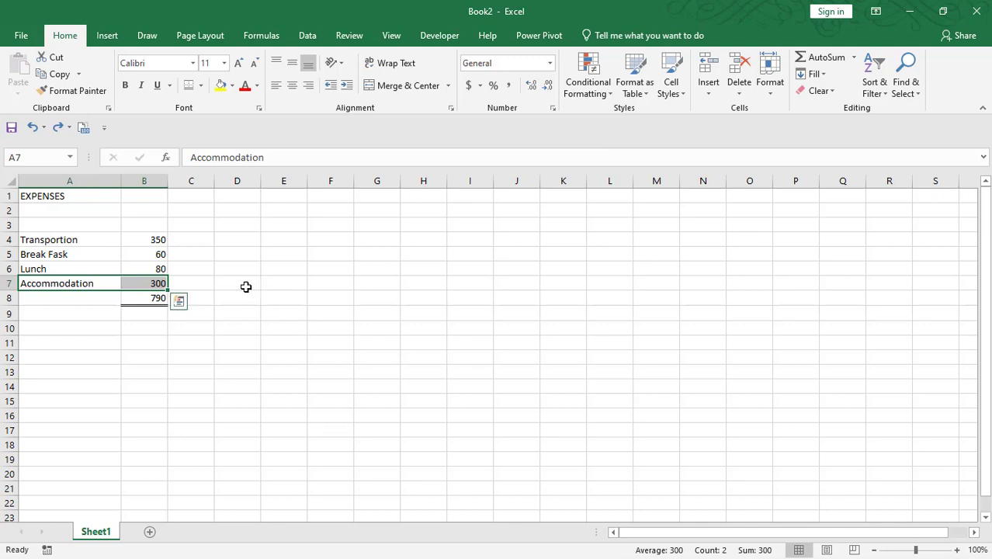
# - Delete the Accommodation sheet row, moving the bordered 490 total up to B7
pyautogui.click(740, 97)
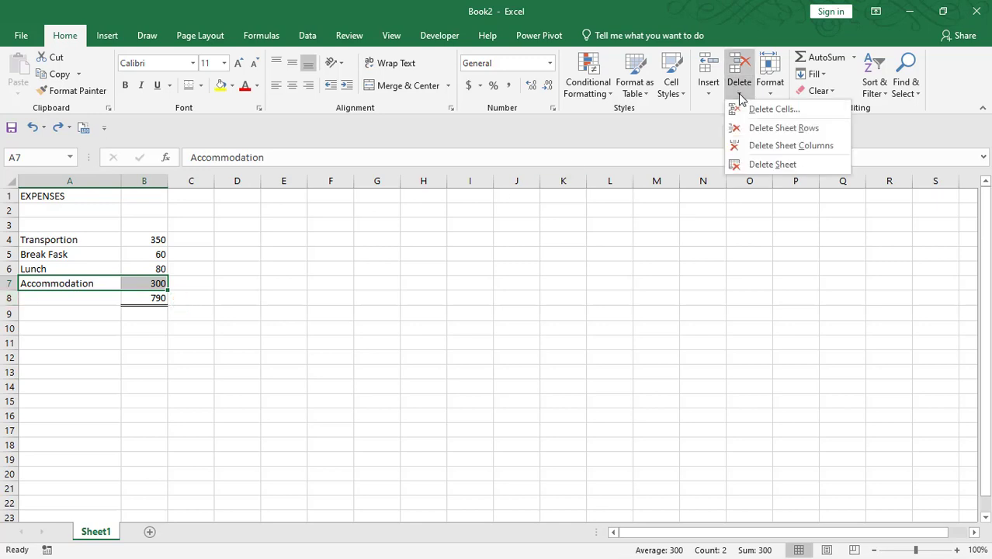
pyautogui.click(774, 129)
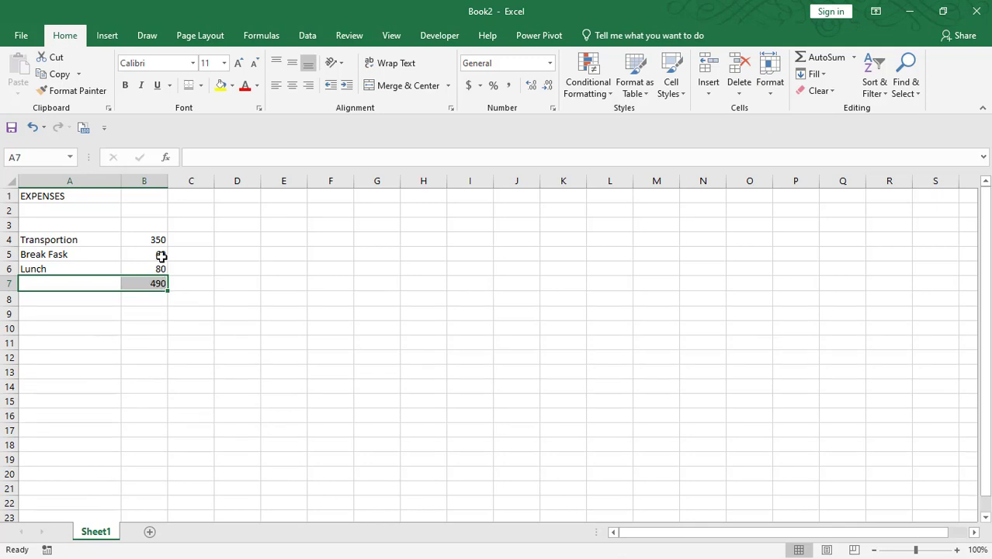
pyautogui.click(132, 252)
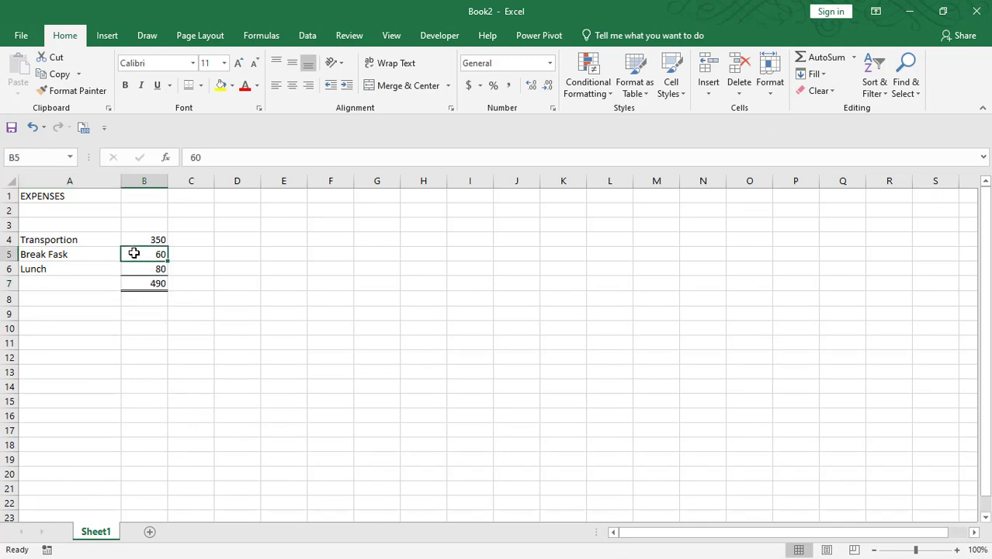
pyautogui.click(147, 243)
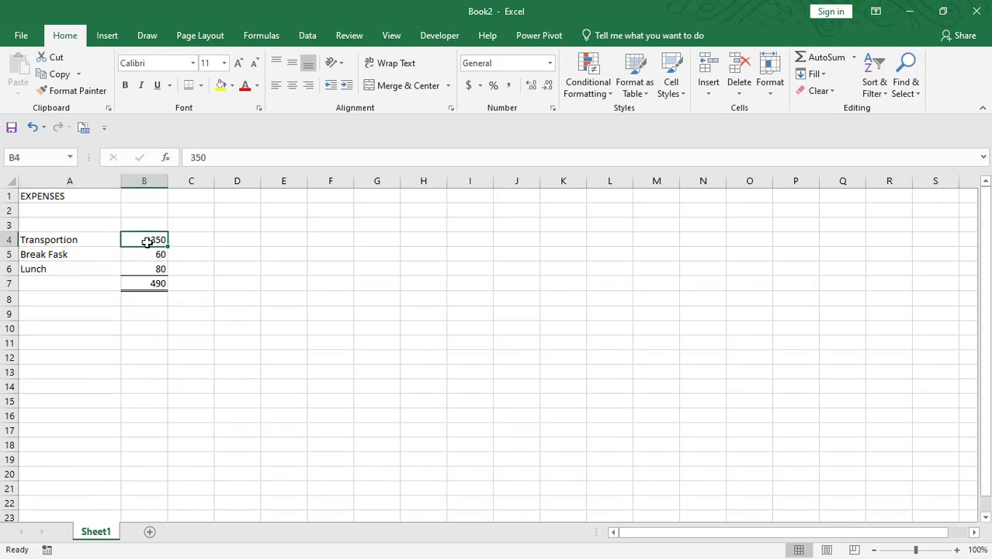